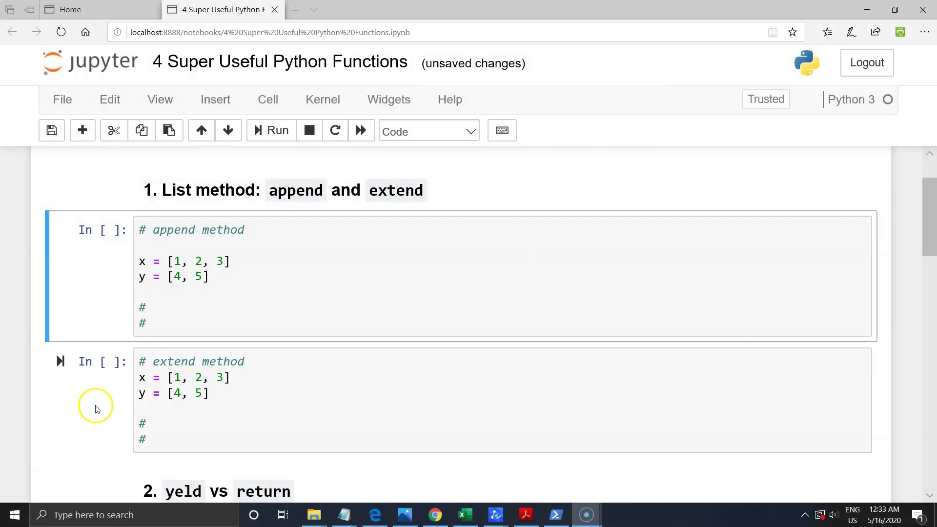
Step: Uncomment x.append(y) and print(x) in the append cell and run it, outputting [1, 2, 3, [4, 5]]
click(168, 318)
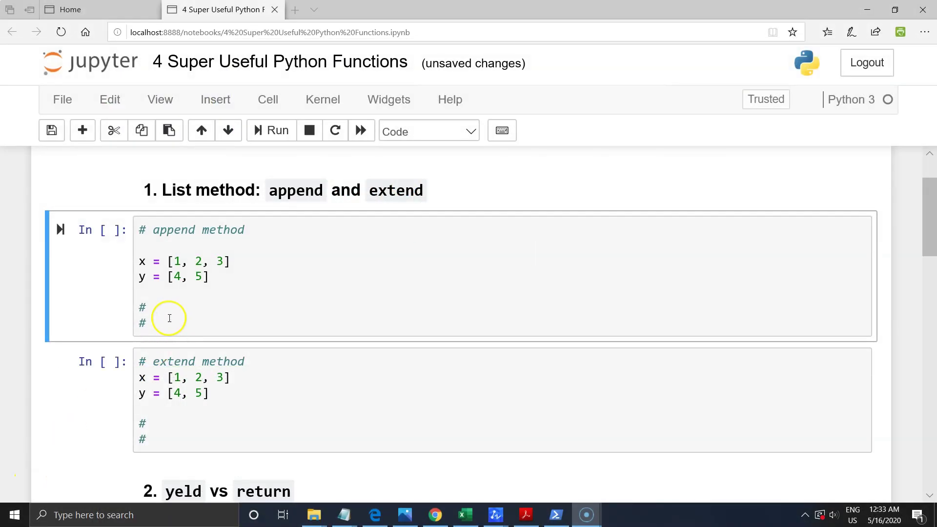
double_click(174, 230)
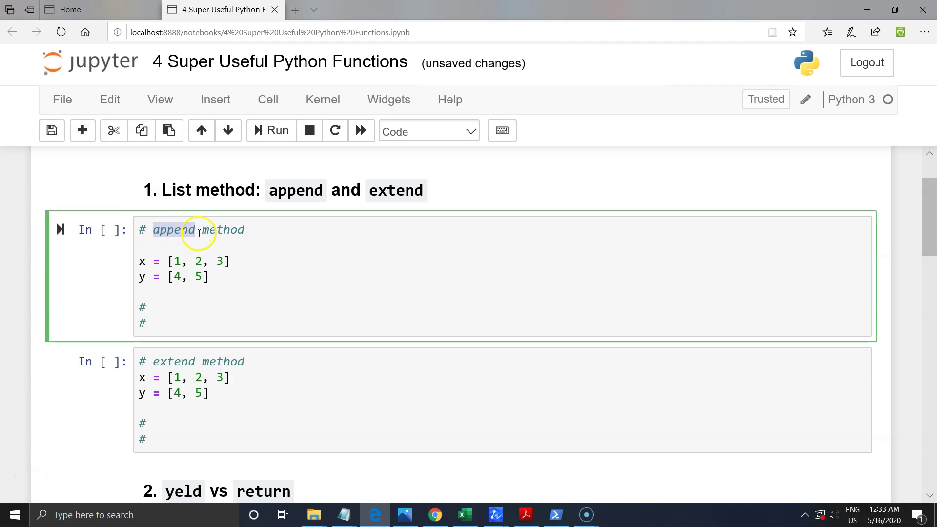
click(150, 308)
key(BackSpace)
text(x.a)
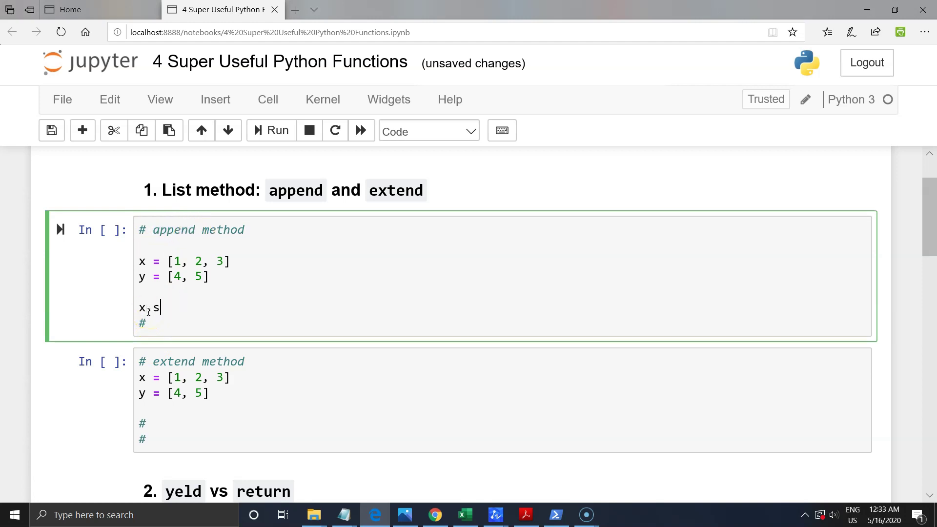
text(ppend()y)
key(Down)
key(BackSpace)
text(print(x))
key(shift+Return)
Step: Highlight the nested [4, 5] in the append output to show it was added as one element
drag(275, 352, 157, 352)
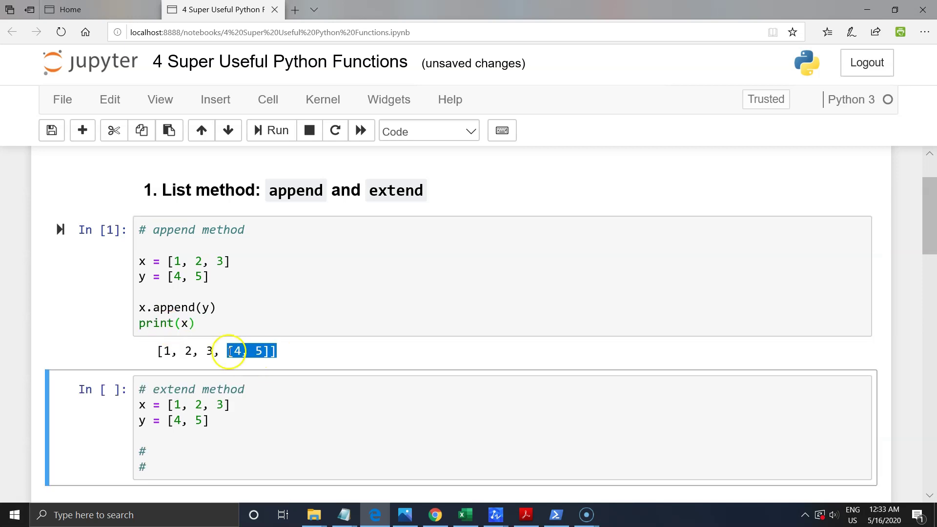
drag(269, 351, 227, 352)
click(212, 352)
scroll(212, 352, down, 1)
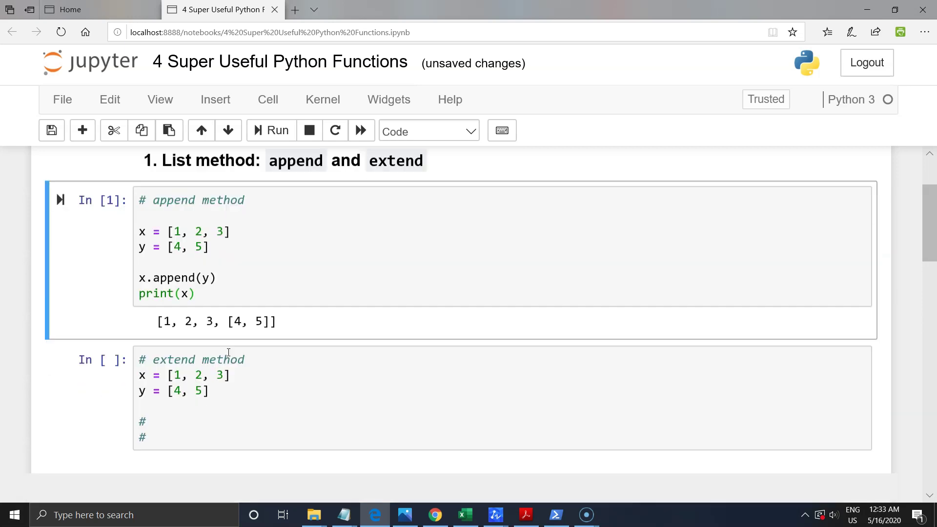
scroll(197, 362, down, 3)
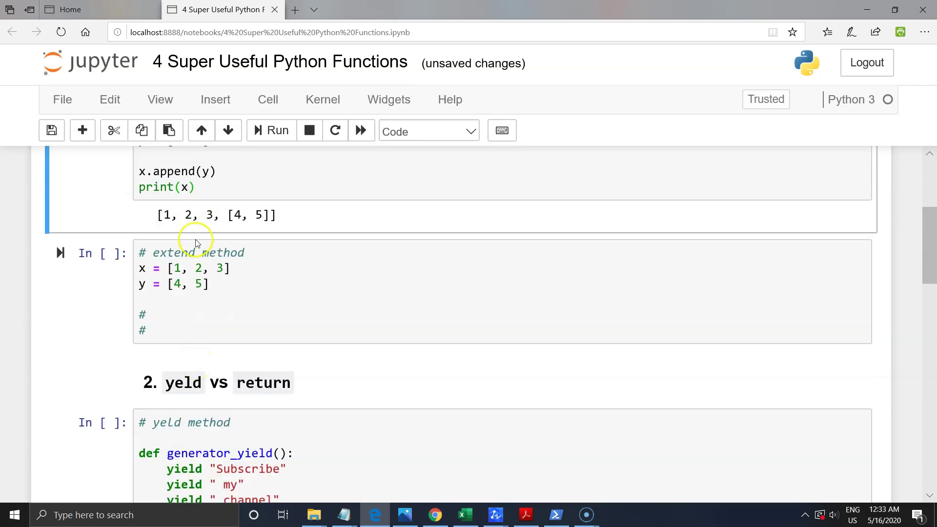
Step: Uncomment x.extend(y) and print(x) in the extend cell and run it, outputting [1, 2, 3, 4, 5]
drag(194, 253, 149, 253)
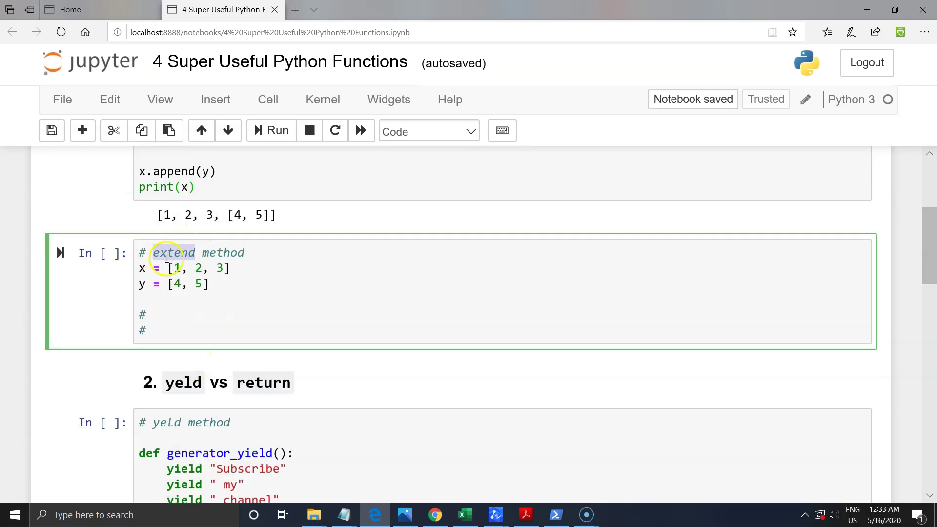
drag(138, 316, 152, 316)
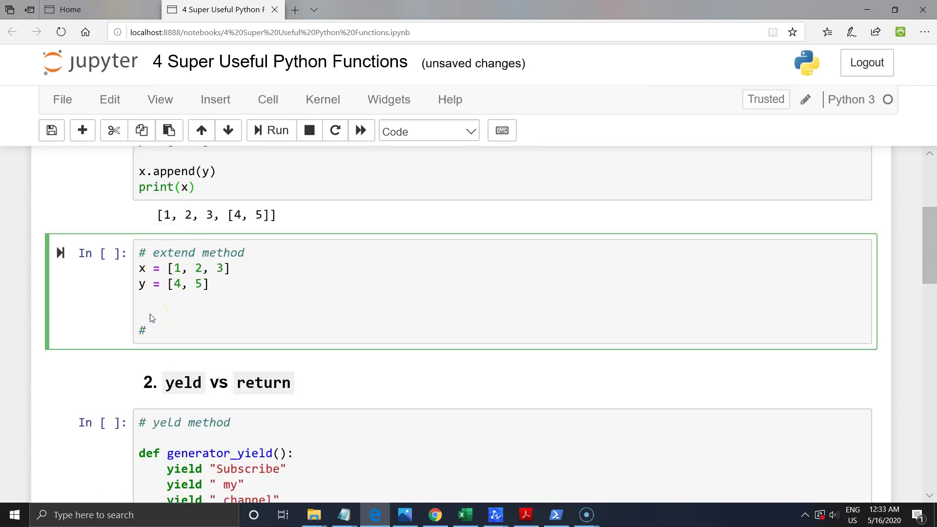
text(x.extend(y))
key(Down)
key(BackSpace)
text(print(x))
key(shift+Return)
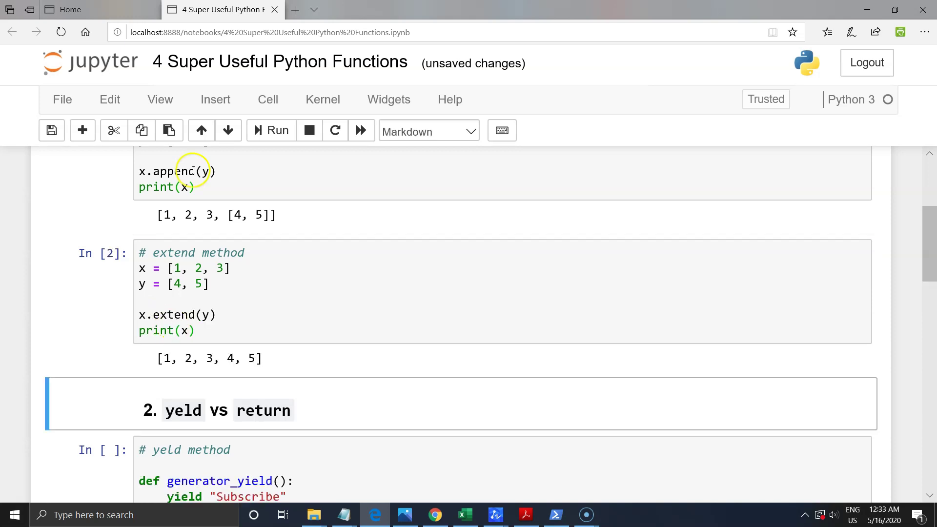
Step: Highlight the flat extend output against the nested append output for comparison
drag(264, 359, 157, 359)
drag(277, 215, 125, 218)
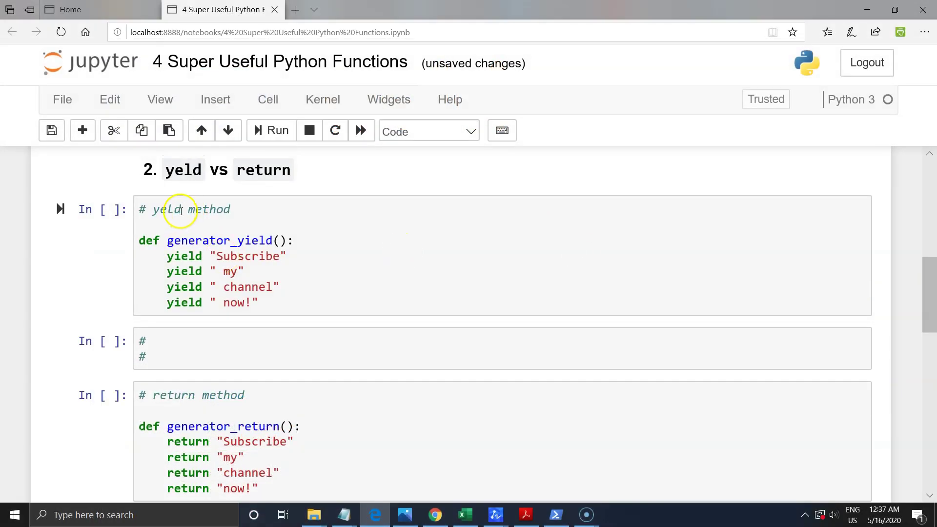
Step: Review and run the generator_yield definition cell
double_click(179, 210)
click(166, 251)
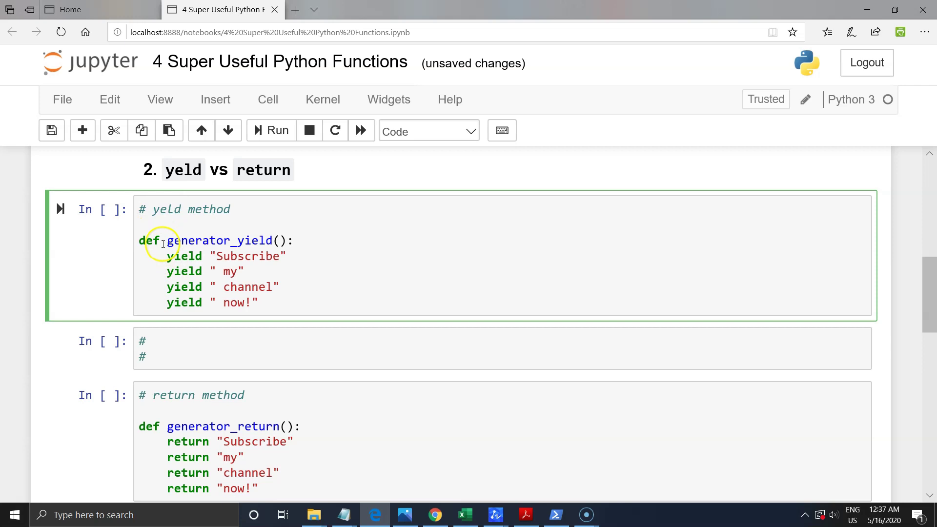
drag(163, 241, 258, 302)
click(264, 303)
key(shift+Return)
Step: Replace the placeholder with a for loop over generator_yield() printing each value with end='' and run it
click(167, 357)
key(ctrl+a)
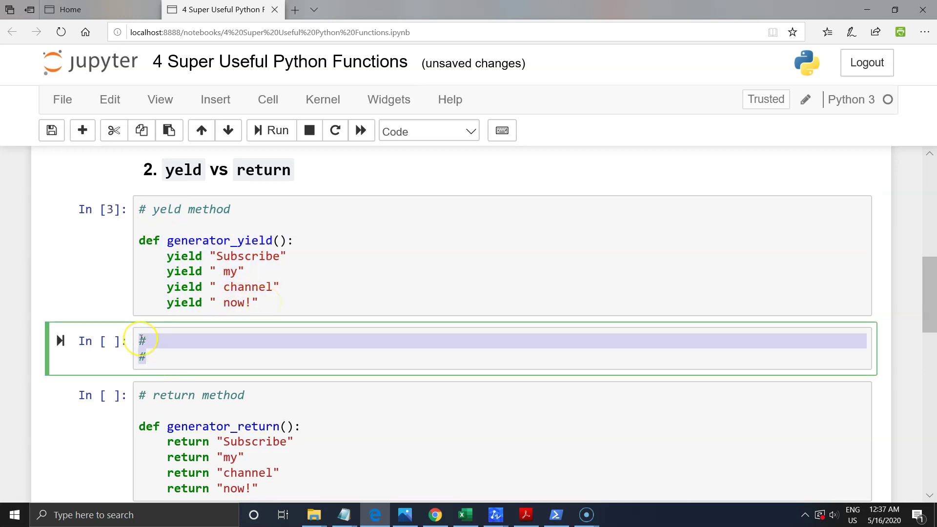
key(BackSpace)
text(for vslu)
key(BackSpace)
key(BackSpace)
key(BackSpace)
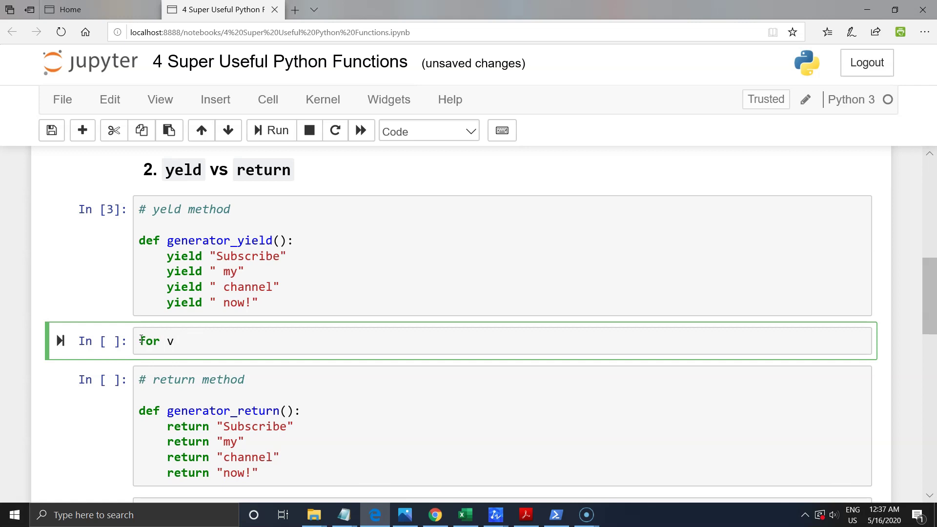
text(alue in )
text(generator_yield():)
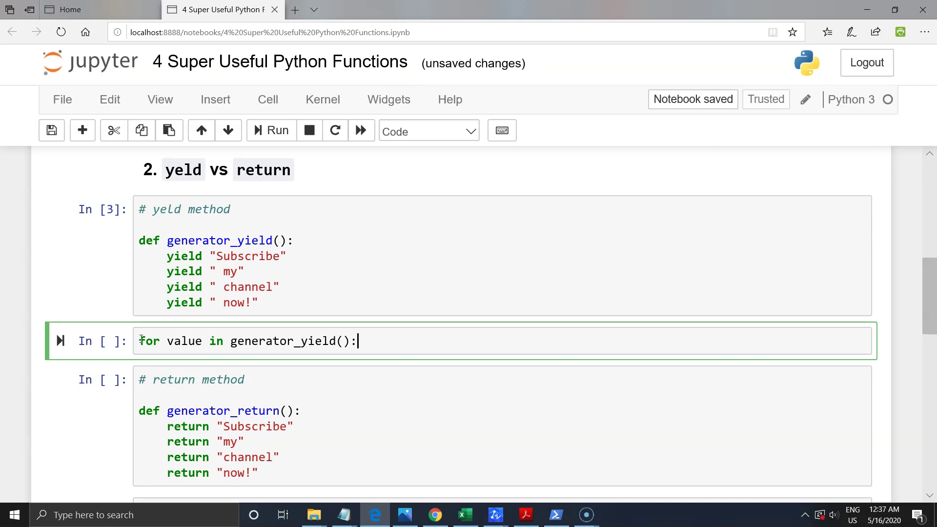
key(Return)
text(print(v)
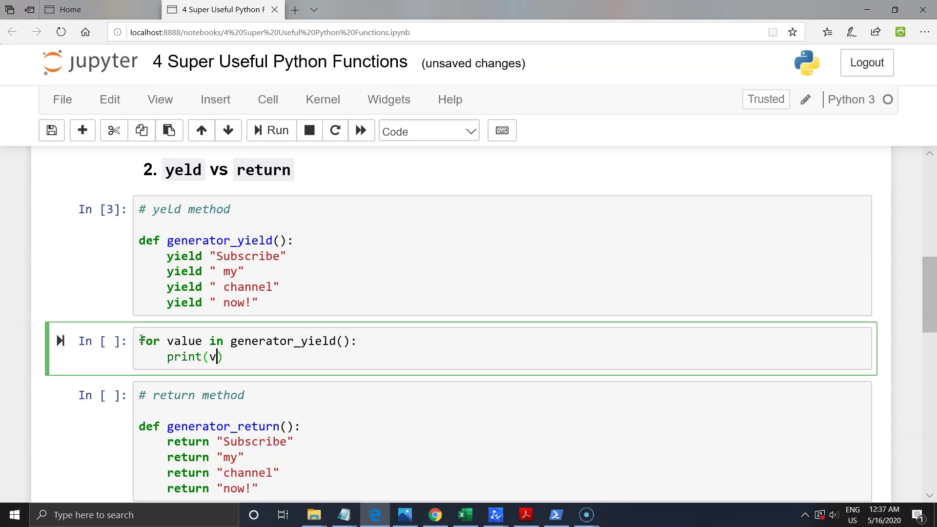
text(alue, en)
text(d=')
key(shift+Return)
Step: Highlight the output "Subscribe my channel now!" and the yielded words my and channel in the generator
drag(157, 385, 335, 385)
click(334, 385)
double_click(231, 271)
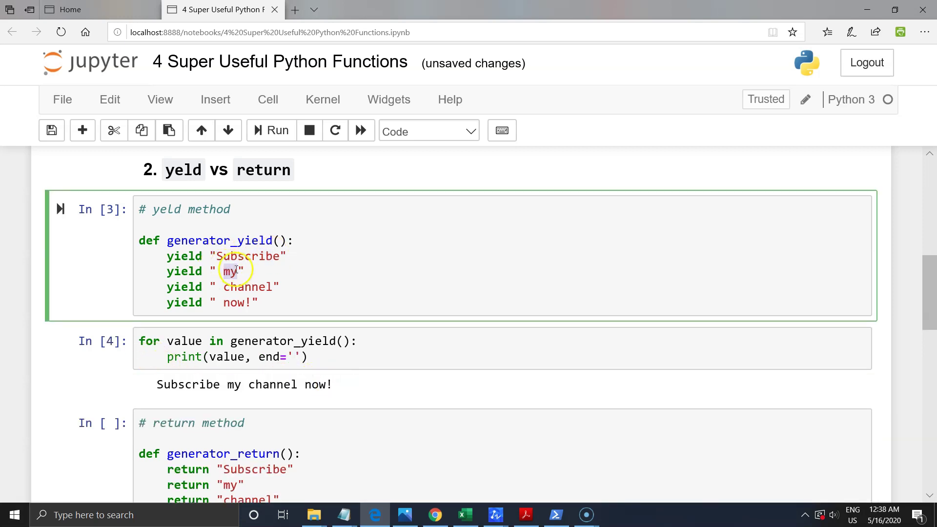
double_click(241, 287)
click(242, 300)
scroll(242, 300, down, 3)
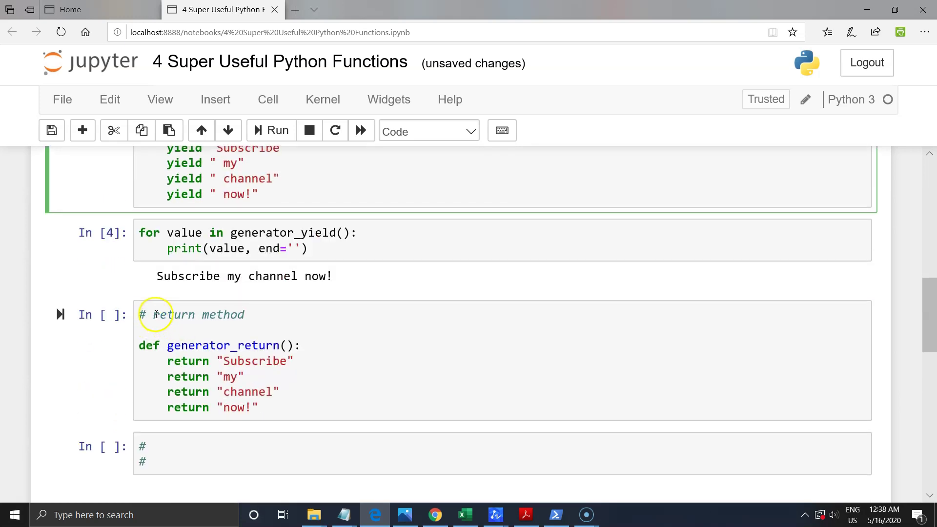
Step: Clear the placeholder below the return cell and start a loop: for value in generator_return():
drag(155, 315, 264, 402)
scroll(264, 403, down, 3)
scroll(264, 403, up, 2)
click(158, 418)
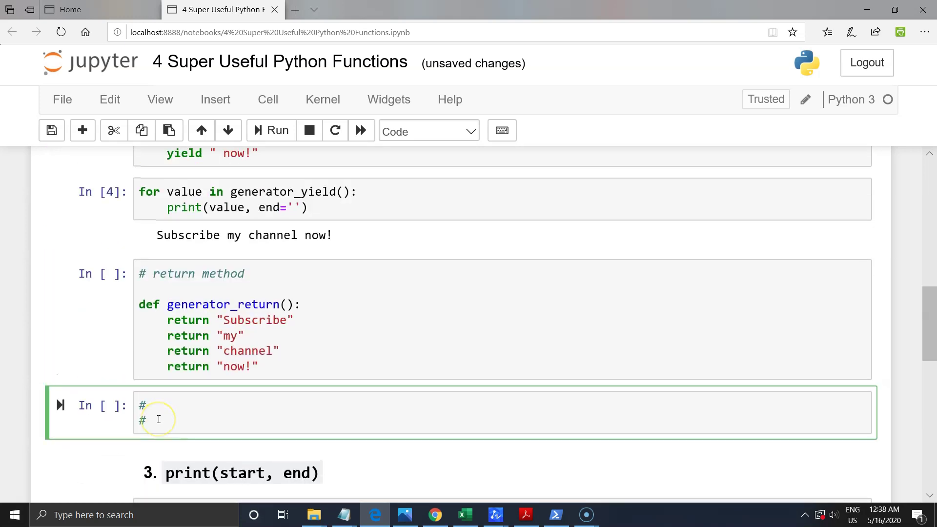
key(ctrl+a)
key(Delete)
text(f)
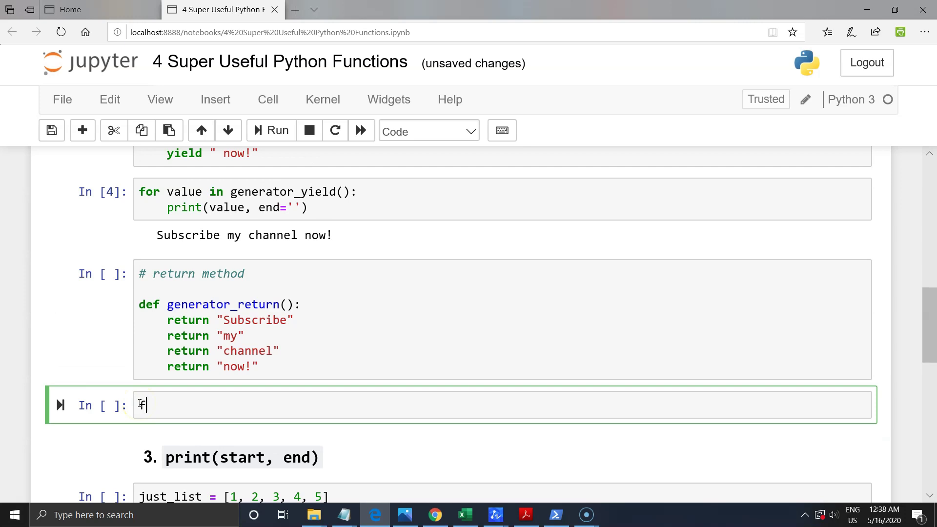
text(or value in generator_y)
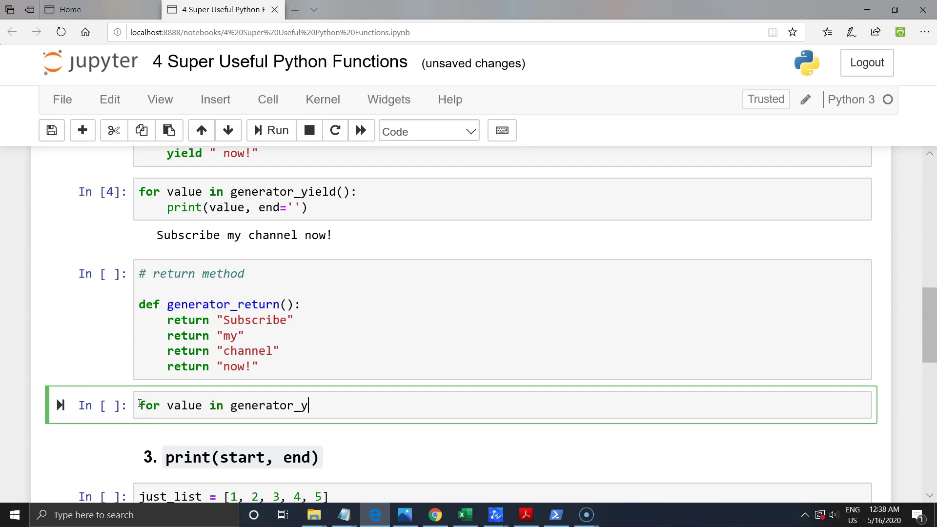
key(BackSpace)
text(return():)
key(Return)
Step: Run the generator_return definition cell
click(180, 367)
key(shift+Return)
right_click(241, 407)
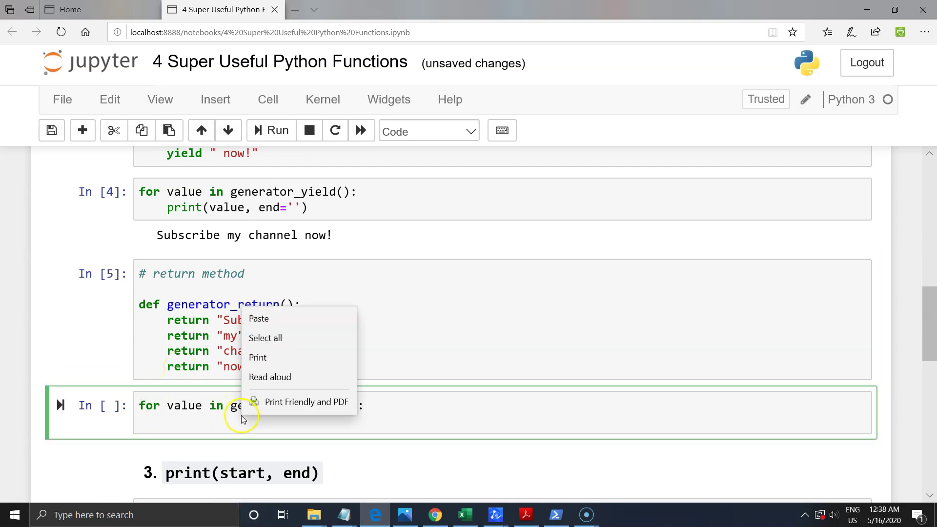
Step: Run the loop printing generator_return values with end='', which outputs only Subscribe, and compare with the yield output
click(241, 414)
text(print(value, end='')
key(shift+Return)
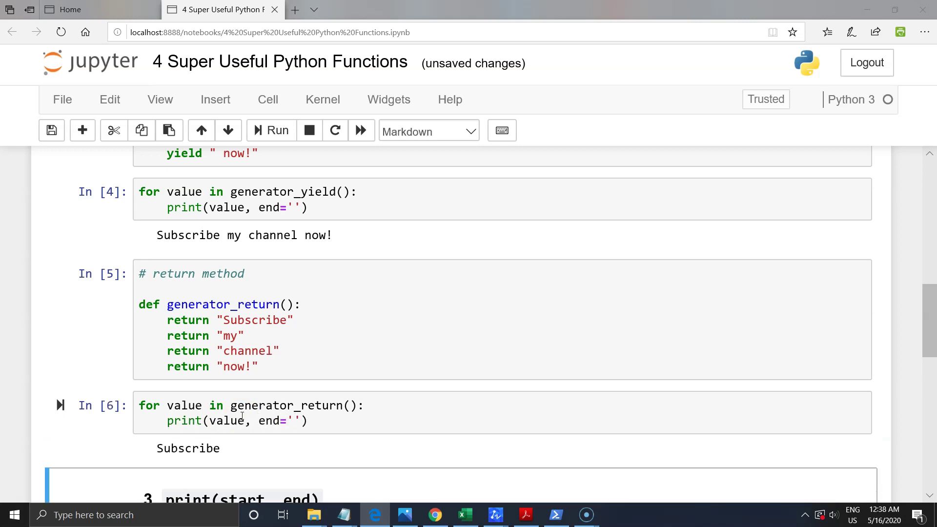
double_click(187, 448)
drag(334, 235, 158, 235)
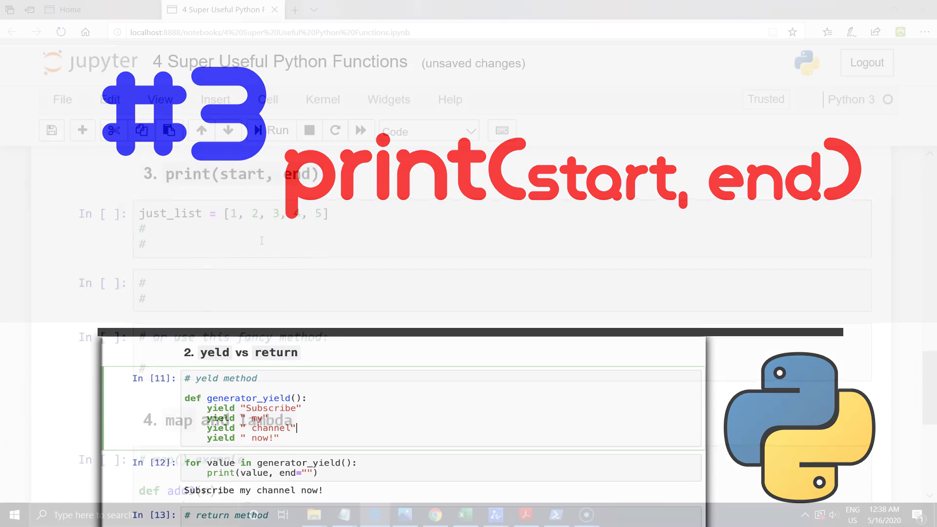
Step: Write a for loop over just_list with print(_, end=' ') and run it, outputting 1 2 3 4 5 on one line
click(172, 179)
drag(179, 227, 155, 243)
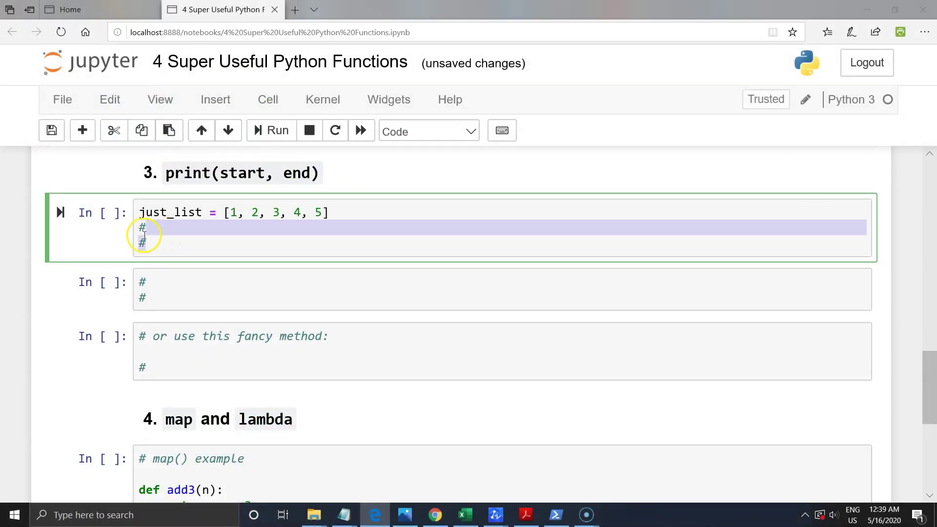
text(f)
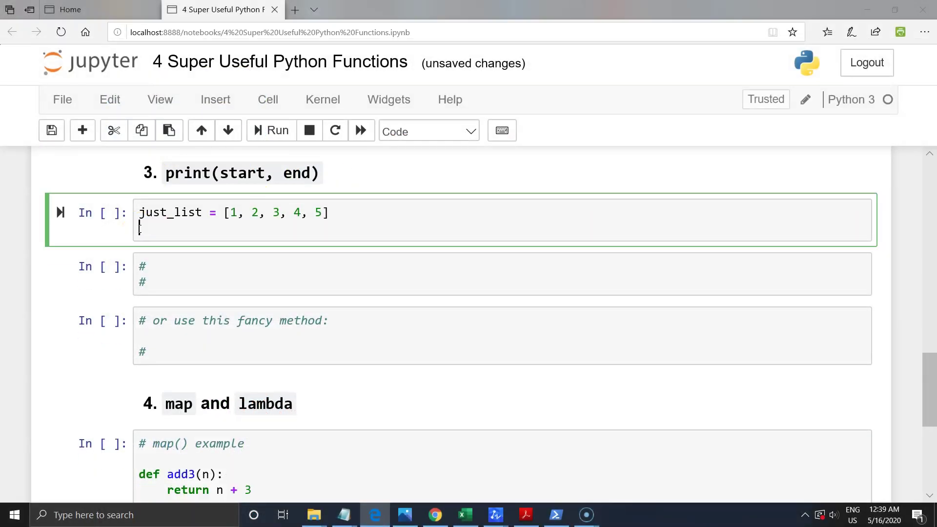
text(or _ in just_)
text(list:)
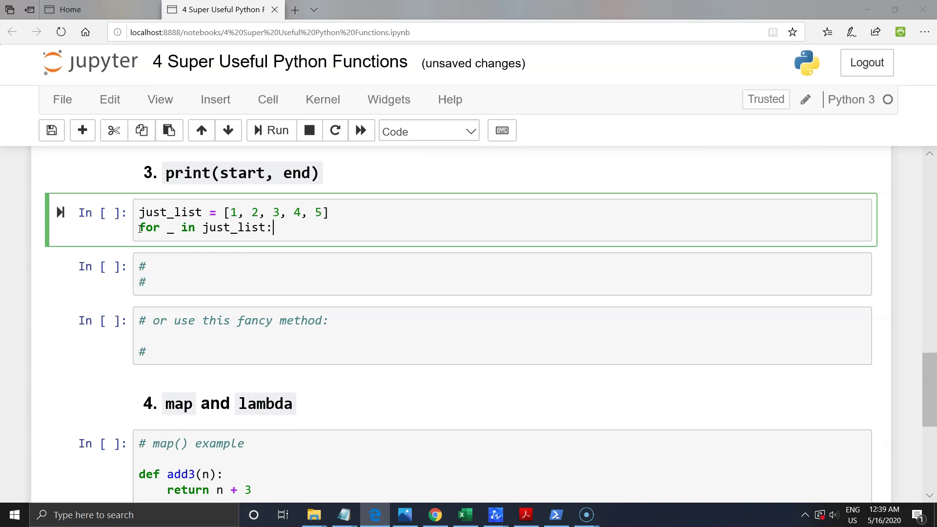
key(Return)
text(print)
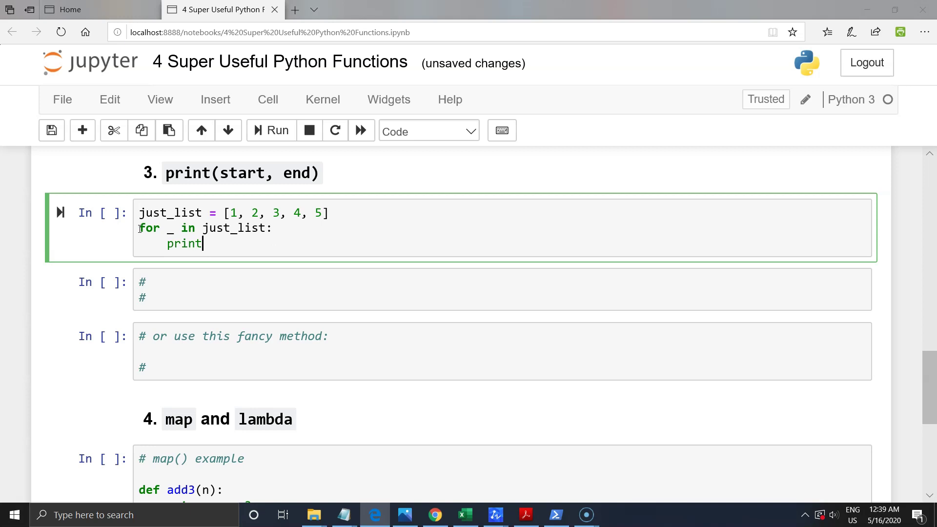
text(())
key(Left)
text(_, end=)
text(' ')
key(shift+Return)
drag(221, 271, 157, 271)
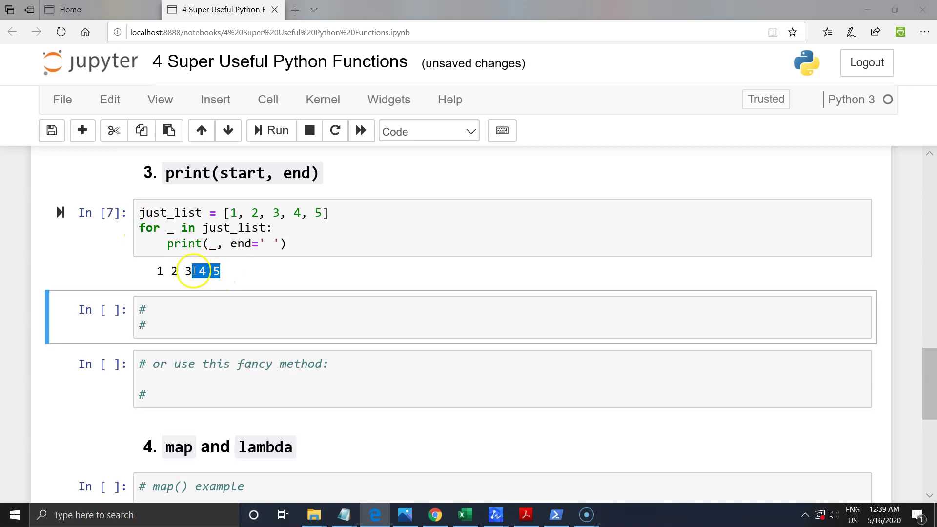
drag(229, 213, 328, 213)
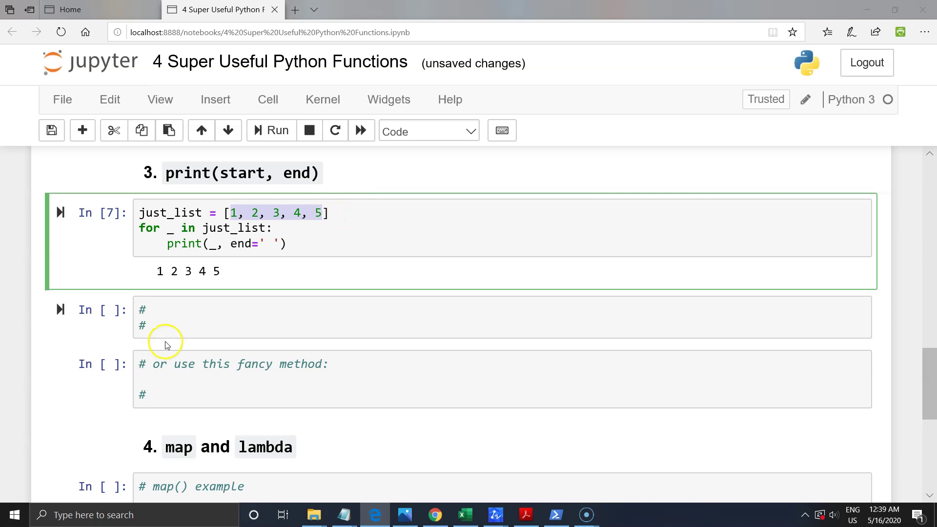
Step: Write a for loop over just_list with plain print(_) and run it, printing one number per line
click(153, 318)
key(ctrl+a)
key(Delete)
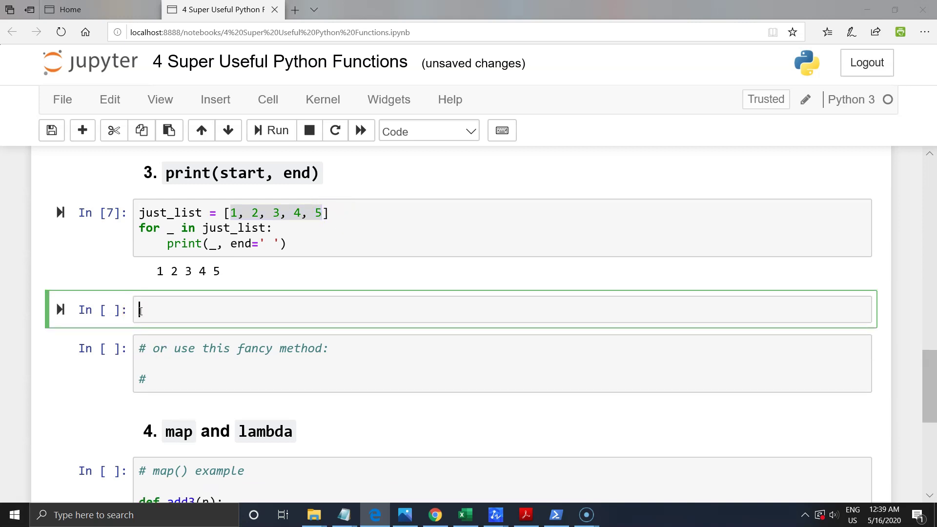
text(for _ in jus)
text(t_list:)
key(Return)
text(print(_))
key(shift+Return)
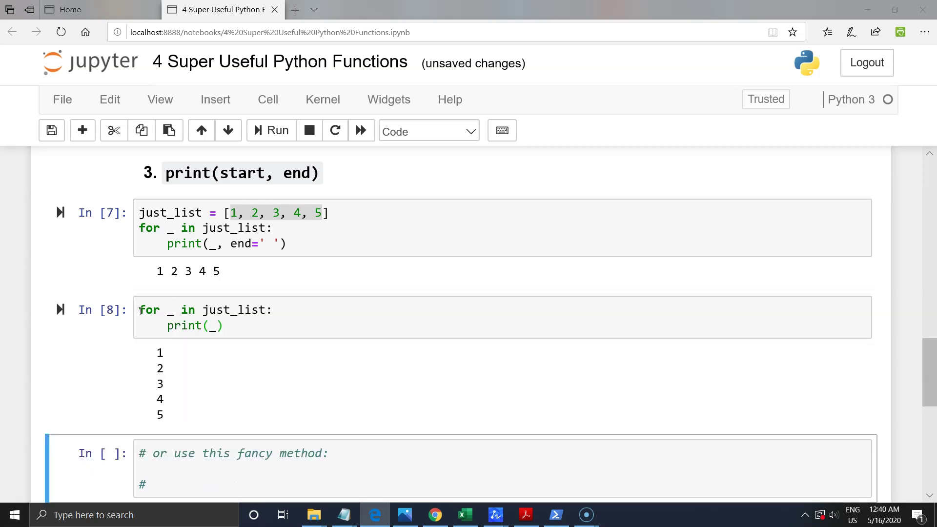
scroll(157, 351, down, 2)
Step: Write print(*just_list, end=' ') in the fancy method cell, fix the judt_list typo, and run it
key(BackSpace)
key(BackSpace)
text(p)
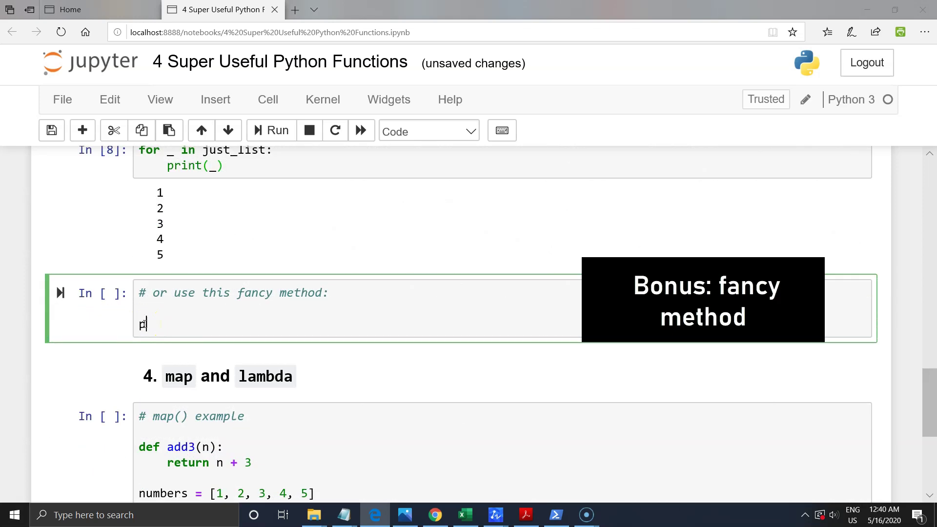
text(rint()*judt_li)
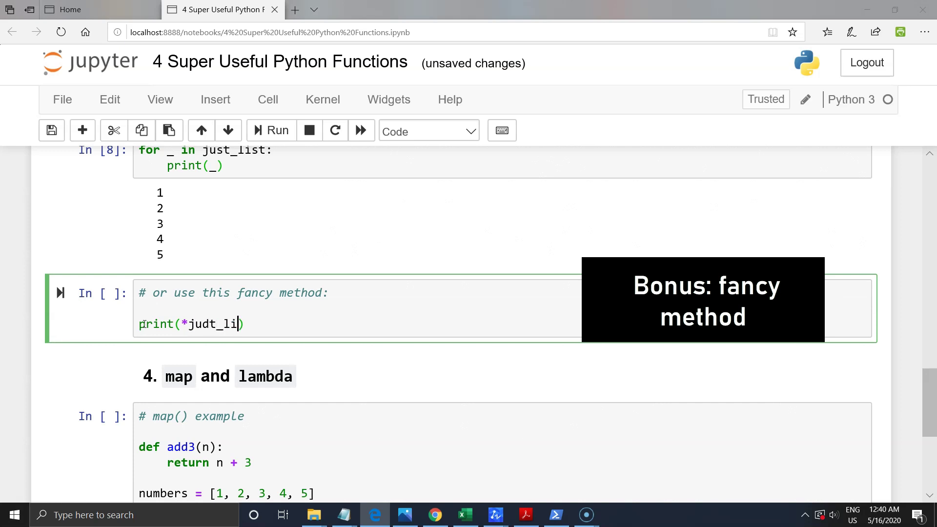
text(st, end= ')
text( ')
key(shift+Return)
click(196, 324)
key(BackSpace)
text(s)
key(shift+Return)
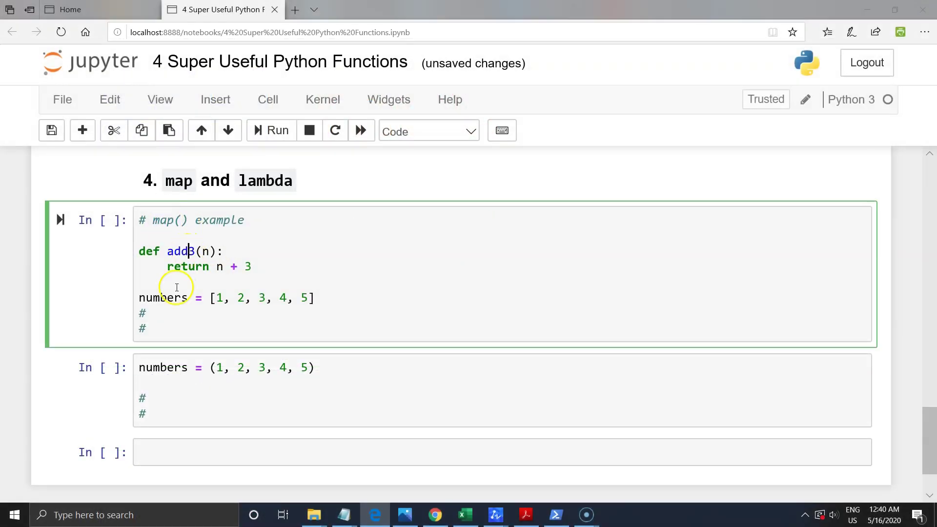
Step: Add result = map(add3, numbers) and print(list(result)), fix the results typo, and run it to output [4, 5, 6, 7, 8]
click(150, 313)
drag(150, 313, 110, 306)
text(re)
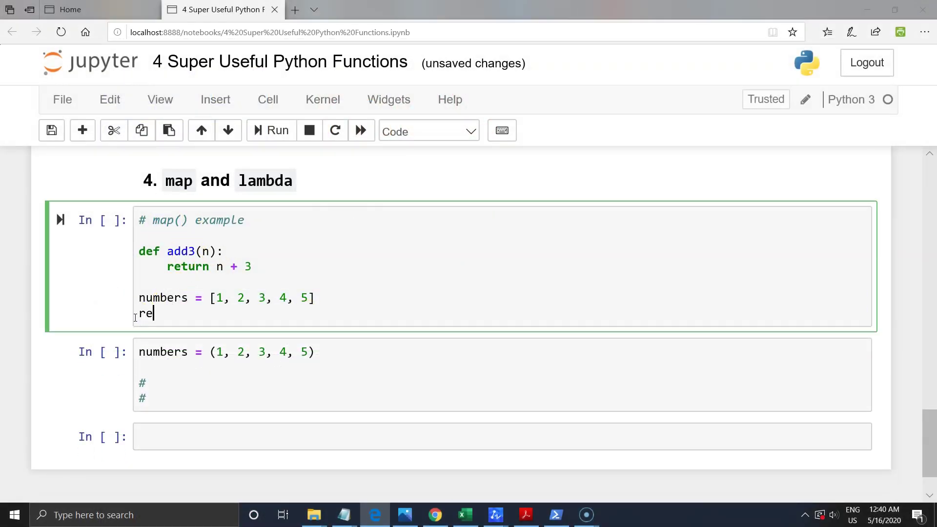
text(sult = map(add3, n)
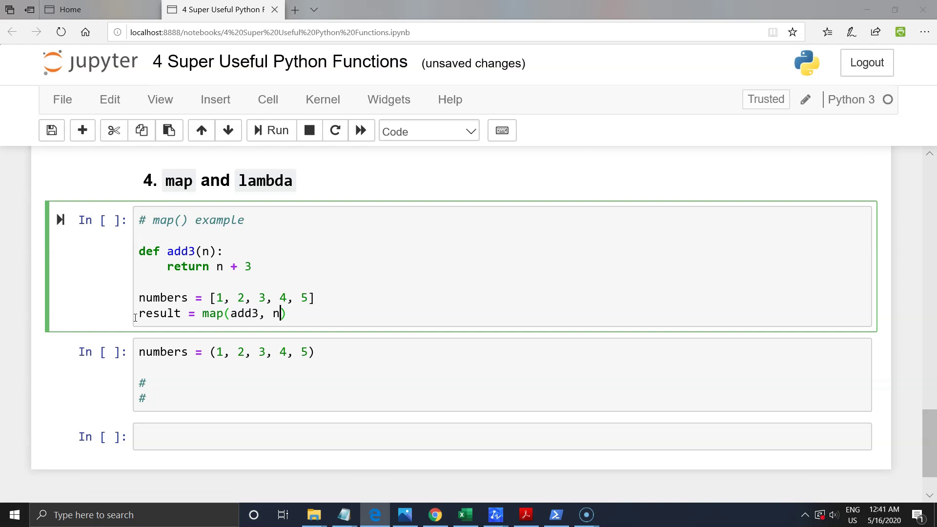
text(umbers)
key(End)
key(Return)
text(print(list()
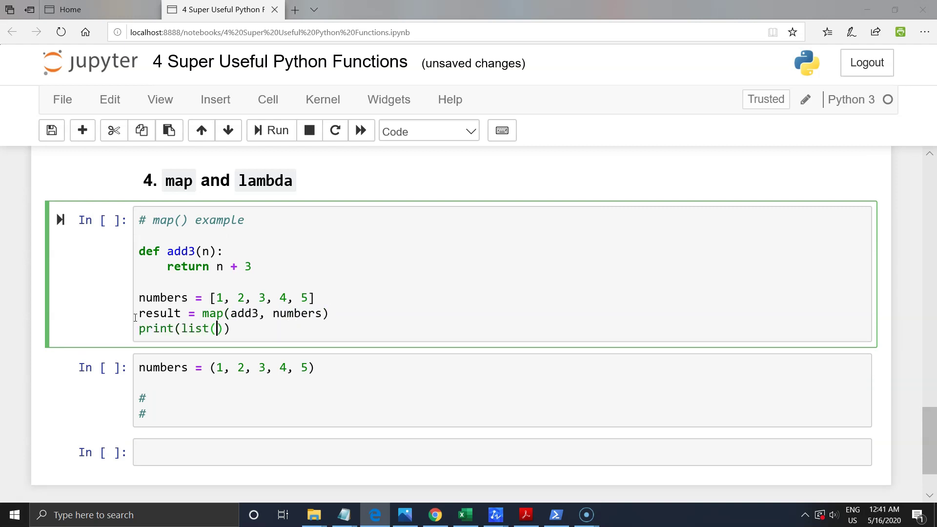
text(results)
key(ctrl+Return)
click(265, 328)
key(BackSpace)
key(shift+Return)
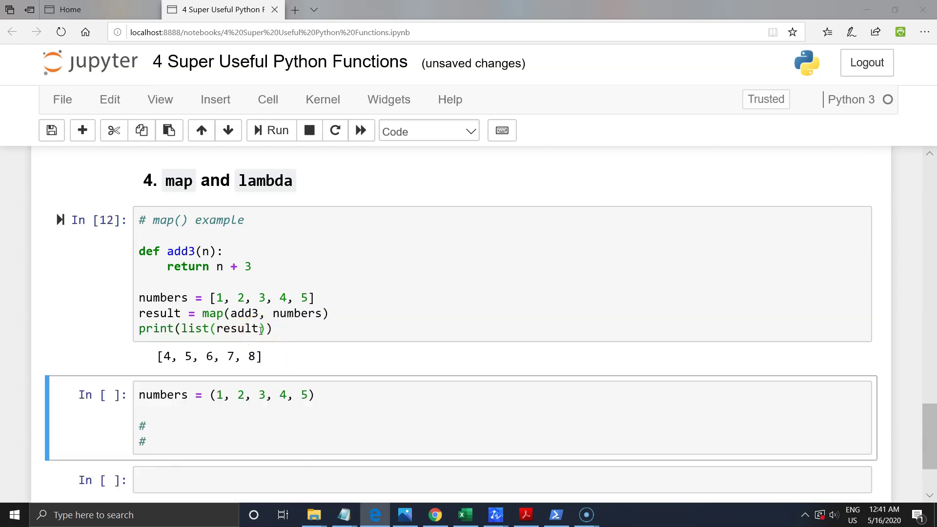
drag(262, 356, 172, 359)
Step: In the tuple cell use map(lambda x: x+3, numbers) with print(list(result)) and run it, also outputting [4, 5, 6, 7, 8]
click(159, 440)
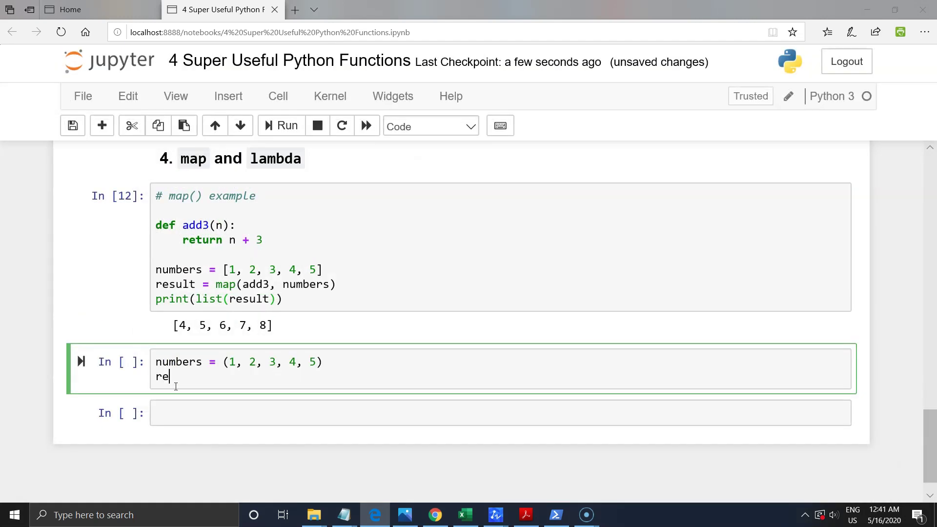
text(sult = map(l)
text(ambda x: x)
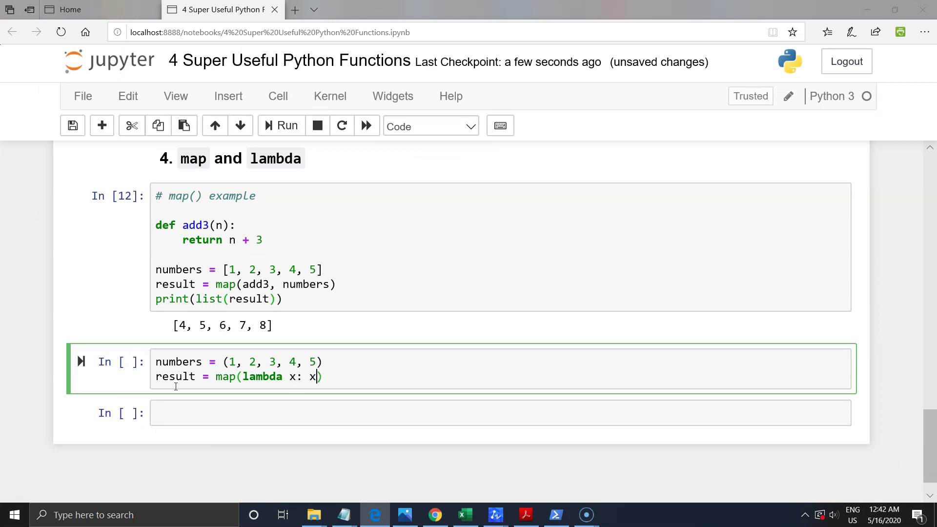
text(+3, numbers)
key(Right)
key(Return)
text(prin)
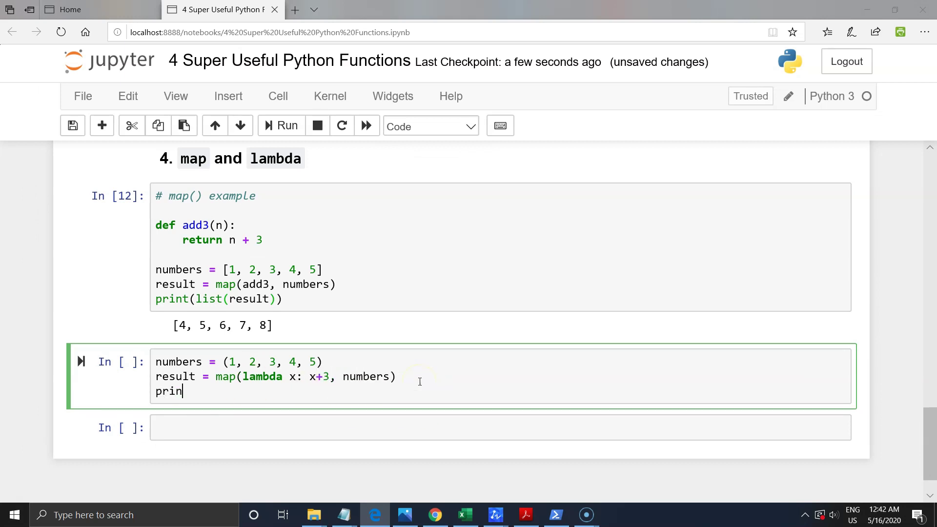
text(t(list(results)
key(BackSpace)
key(shift+Return)
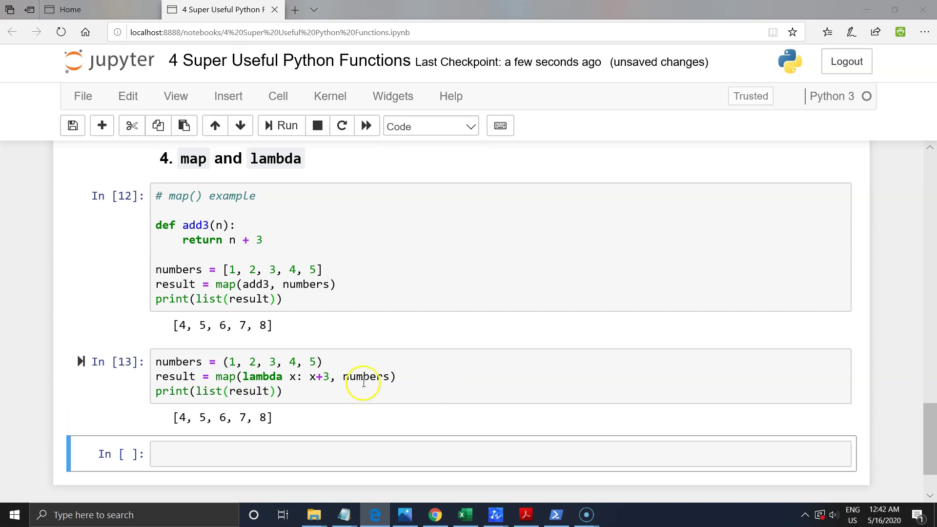
drag(275, 417, 172, 418)
drag(274, 325, 149, 323)
click(176, 326)
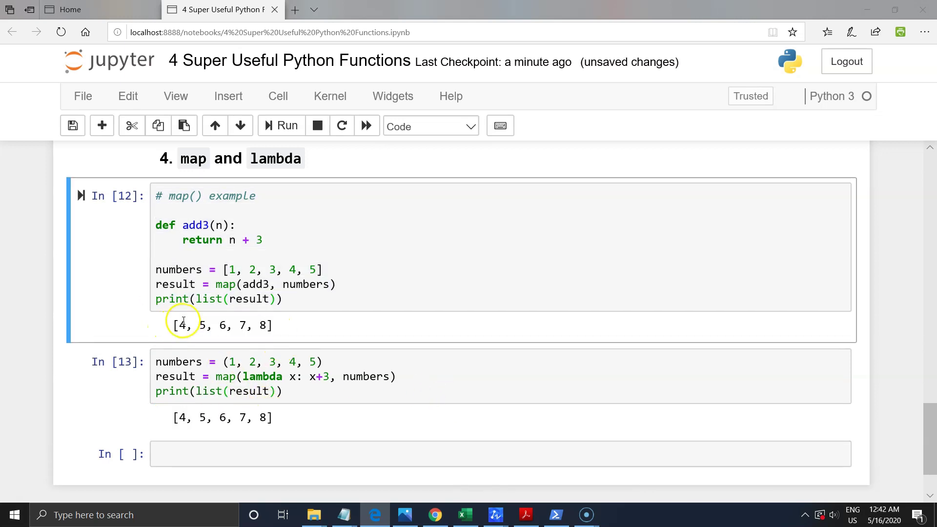